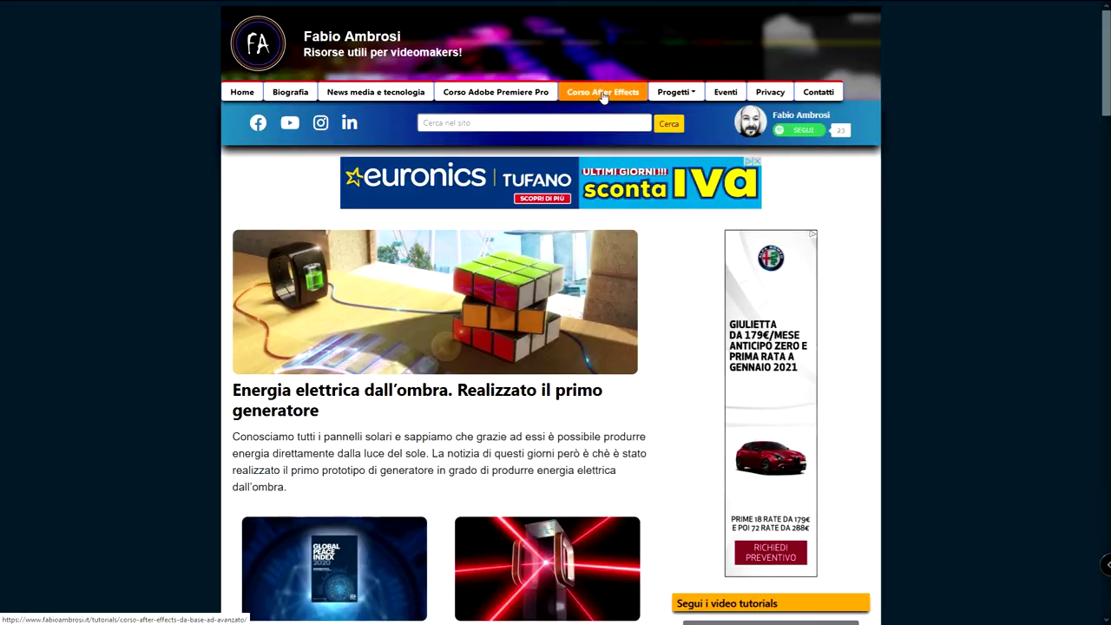
Open the Corso After Effects page on fabioambrosi.it and scroll through its lesson listings.
click(603, 91)
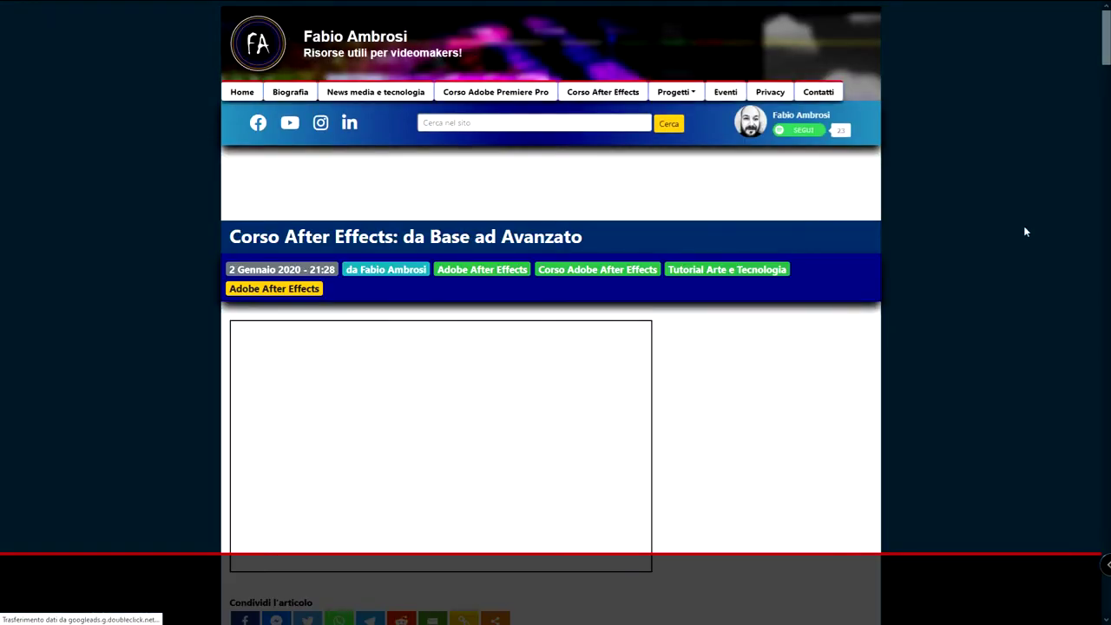
scroll(1024, 225, down, 5)
scroll(1023, 225, down, 5)
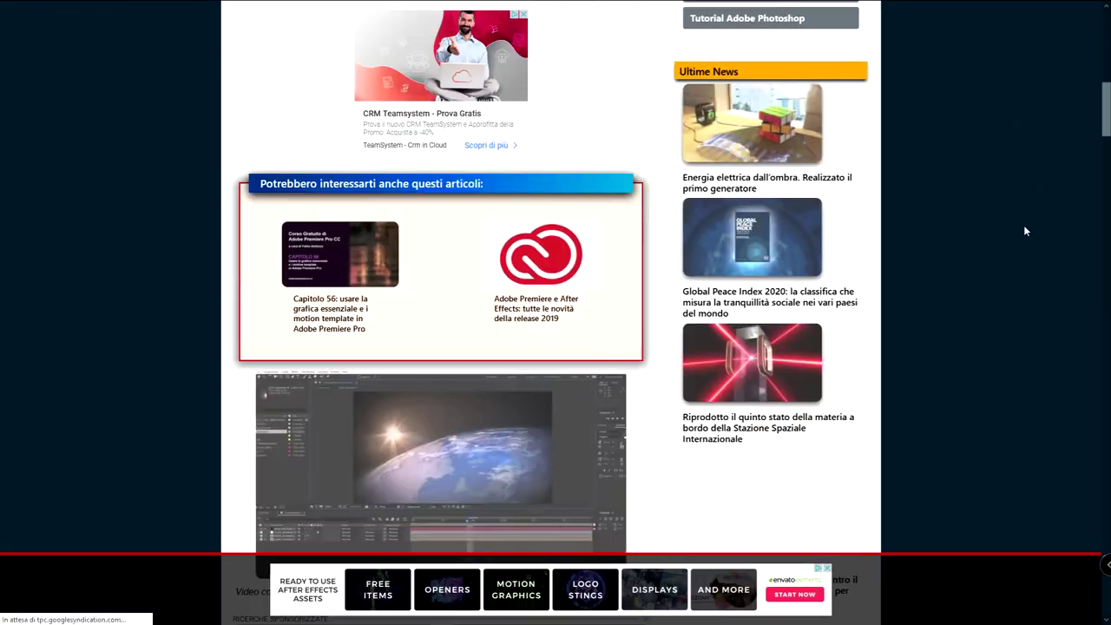
scroll(1023, 225, down, 5)
scroll(1024, 225, down, 5)
scroll(1024, 224, down, 5)
scroll(1024, 224, down, 5)
scroll(1024, 228, down, 5)
scroll(918, 221, up, 2)
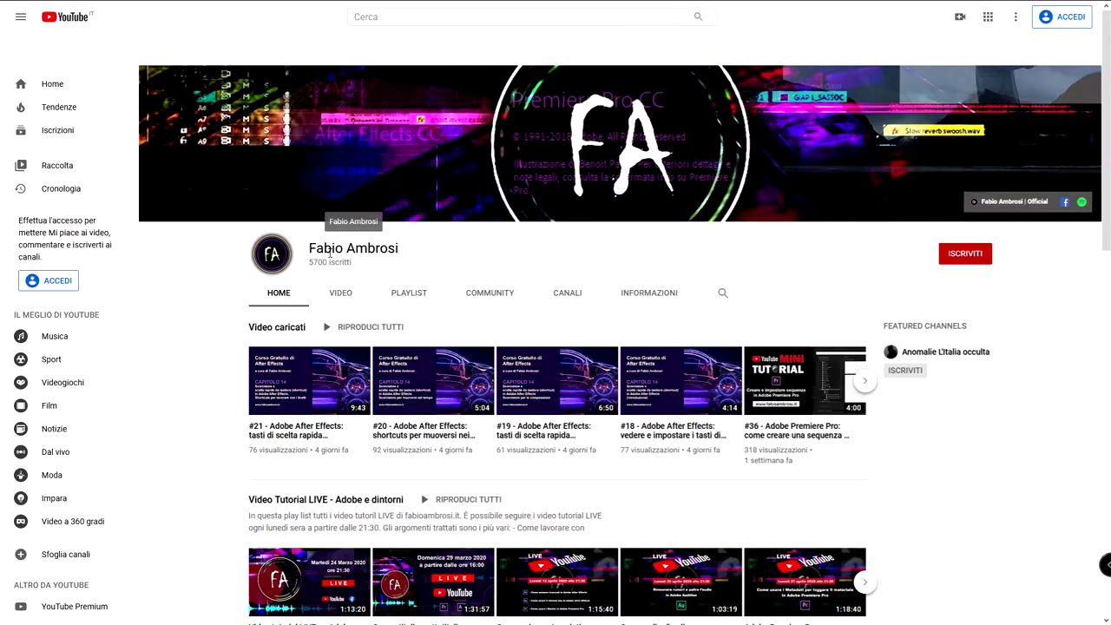
Autoscroll the YouTube channel page down to the Corso gratuito di After Effects playlist row.
middle_click(951, 419)
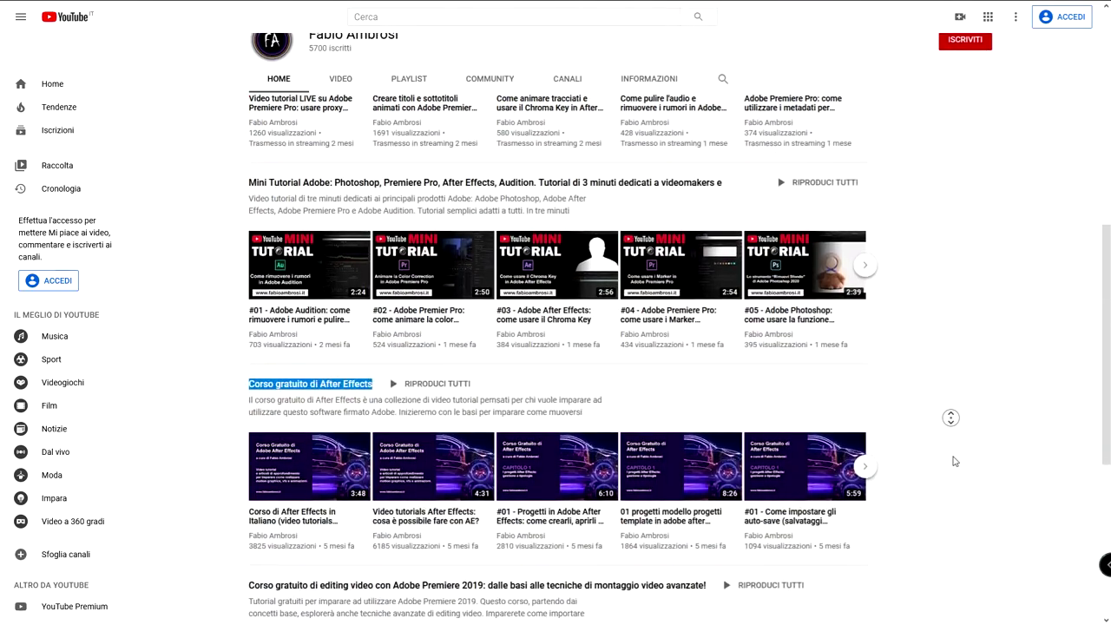
click(953, 430)
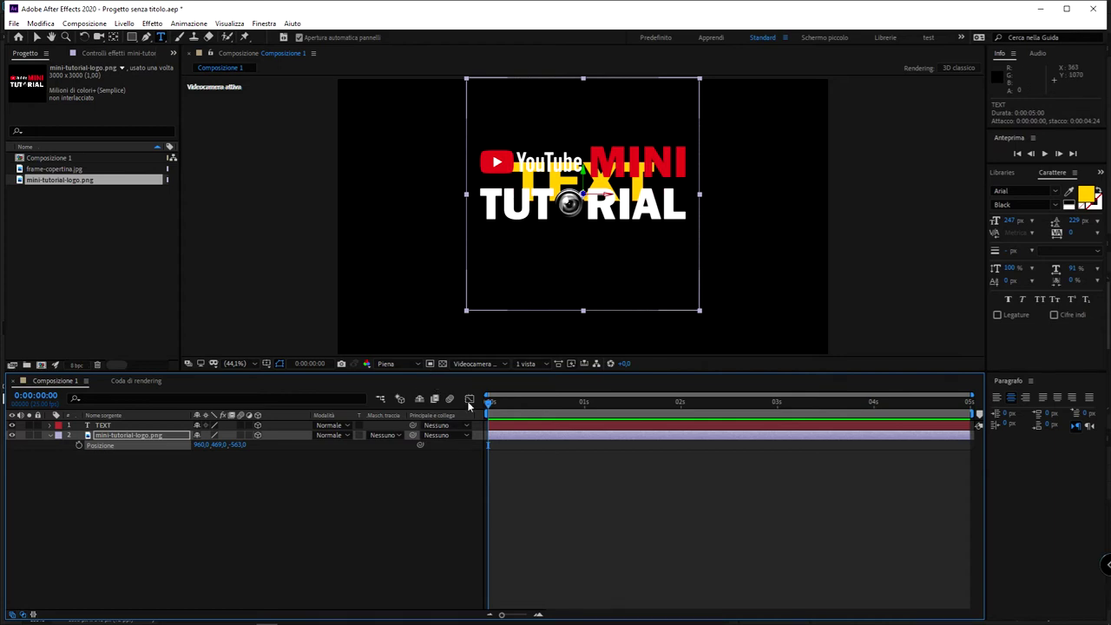
Open the Videocamera attiva 3D View dropdown under the composition viewer.
click(485, 364)
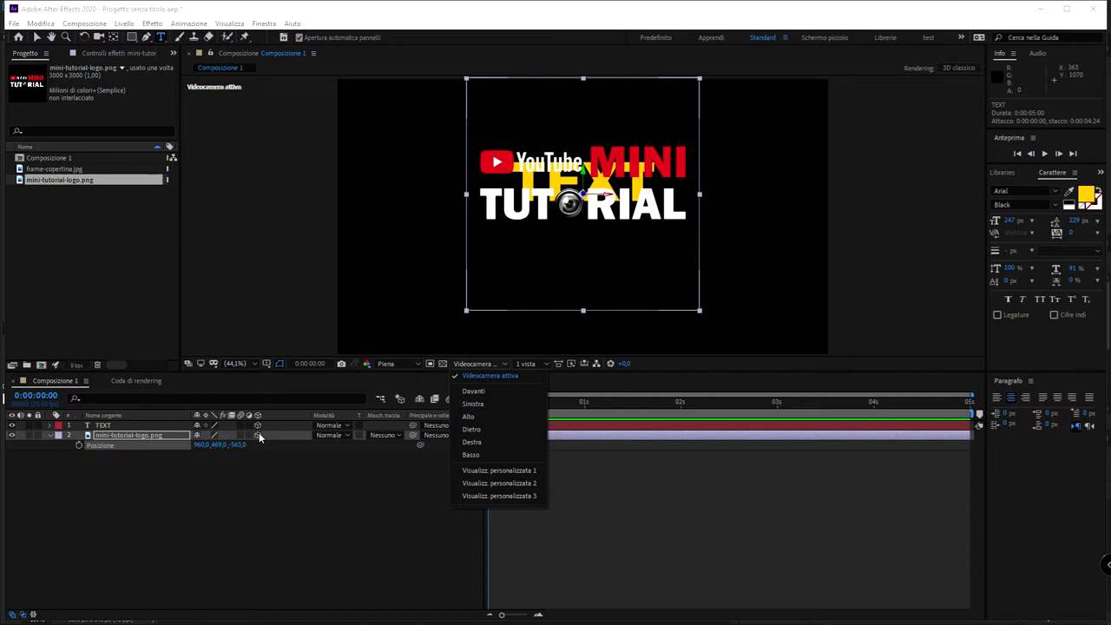
Switch to the Sinistra (Left) view, zoom out, and select the TEXT and logo layers.
click(503, 403)
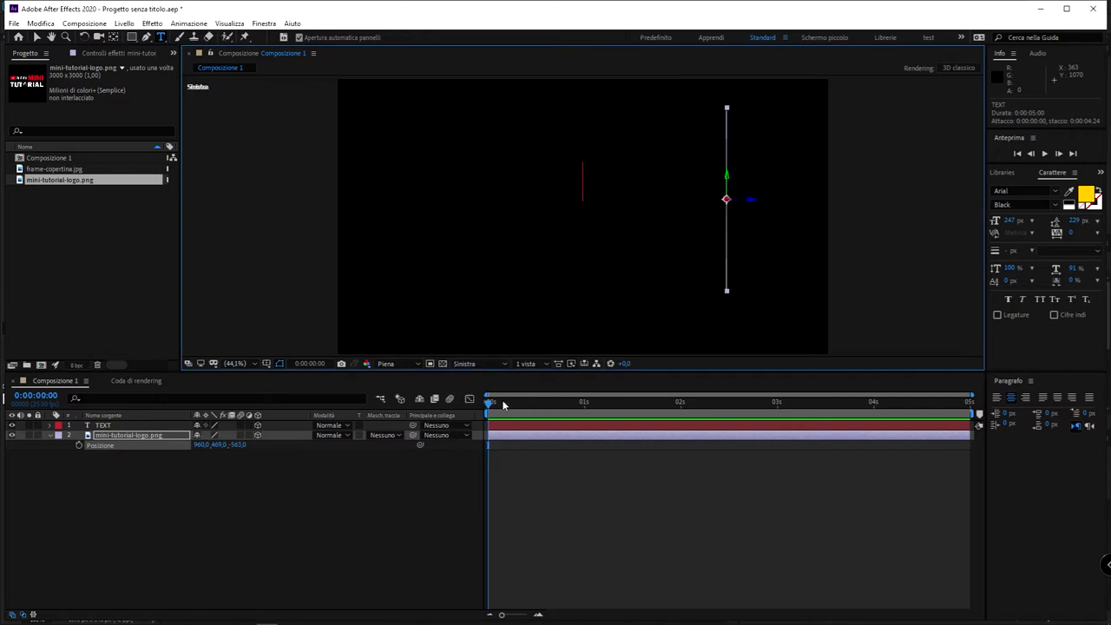
key(comma)
key(comma)
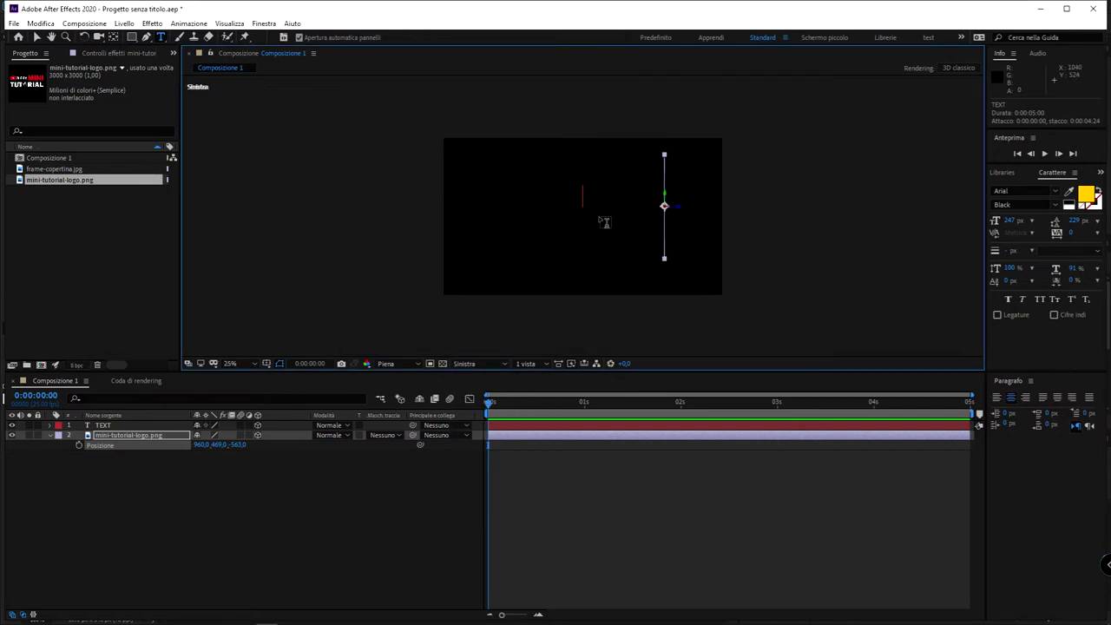
click(282, 465)
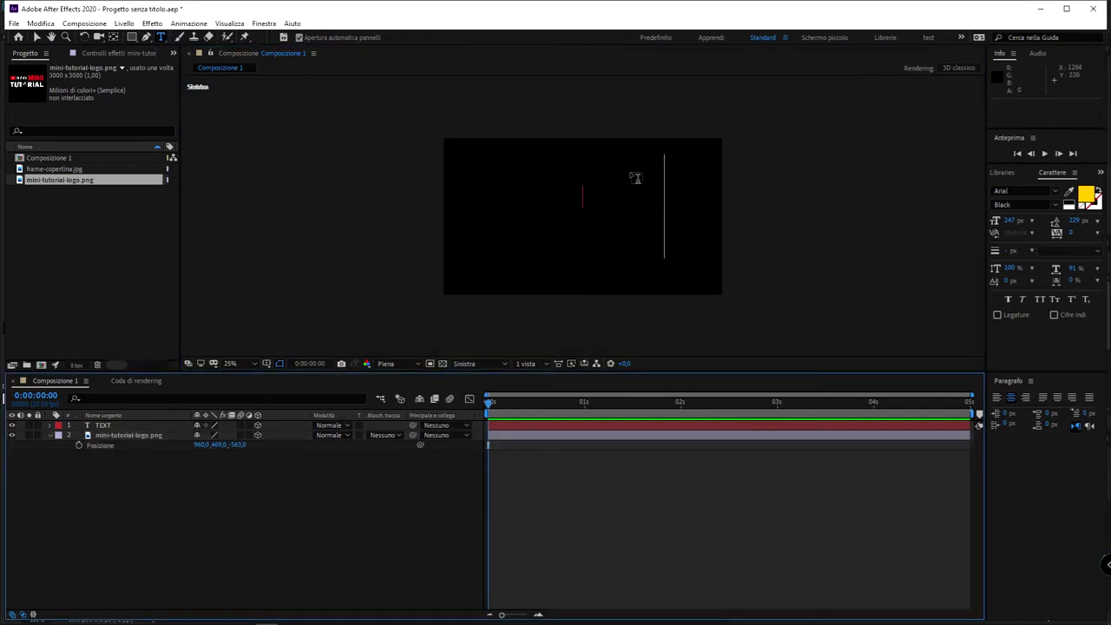
click(92, 427)
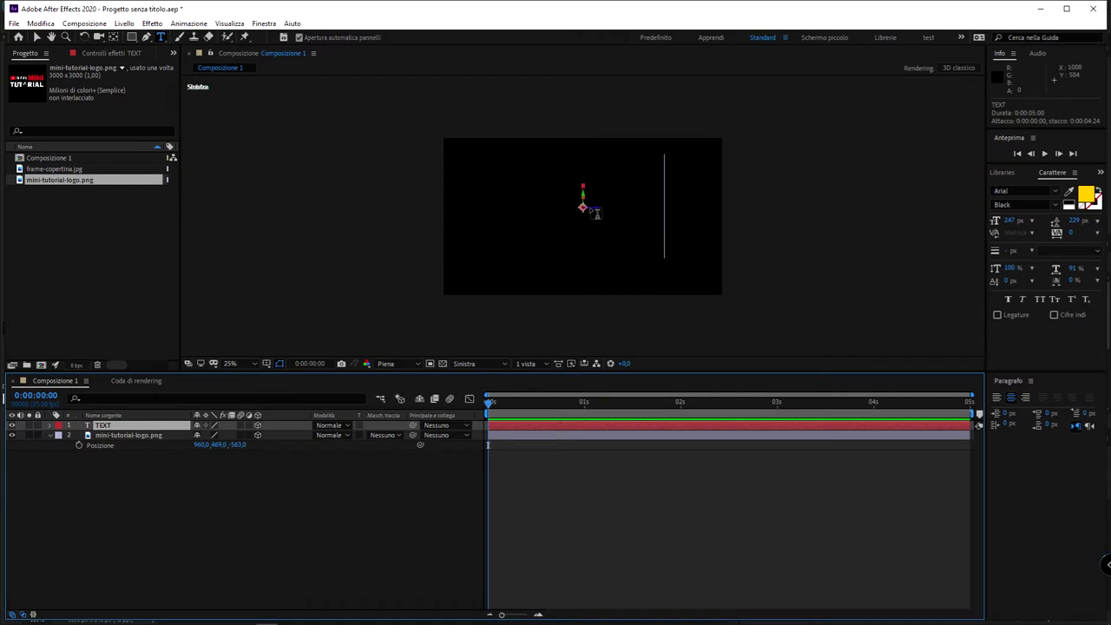
click(129, 435)
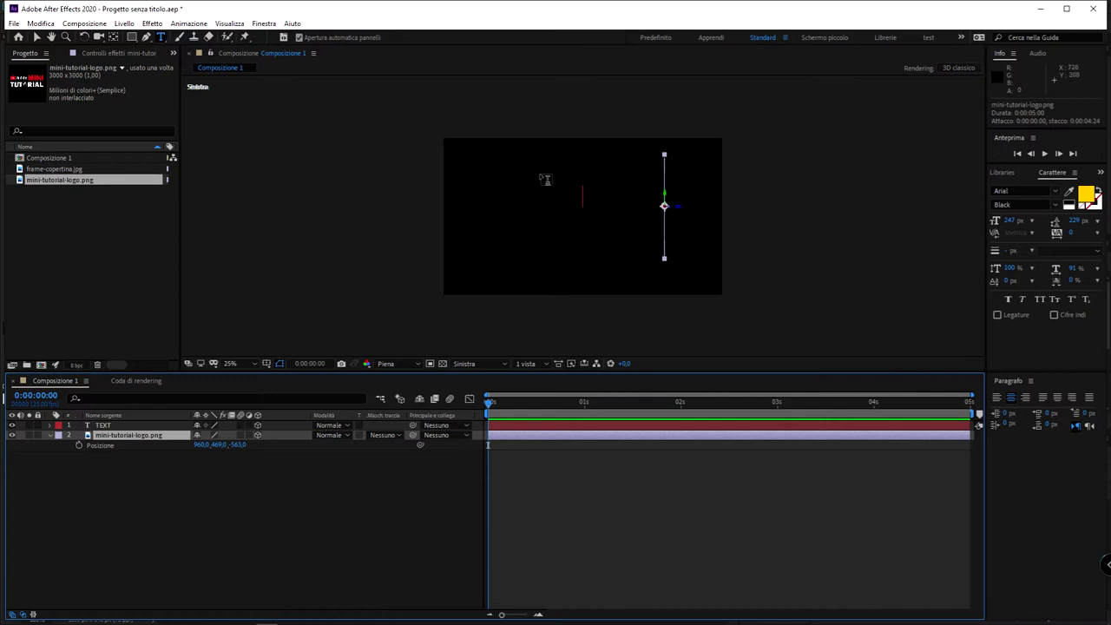
Check the Davanti (Front) view, return to Sinistra, and switch to the Selection tool (V).
click(480, 364)
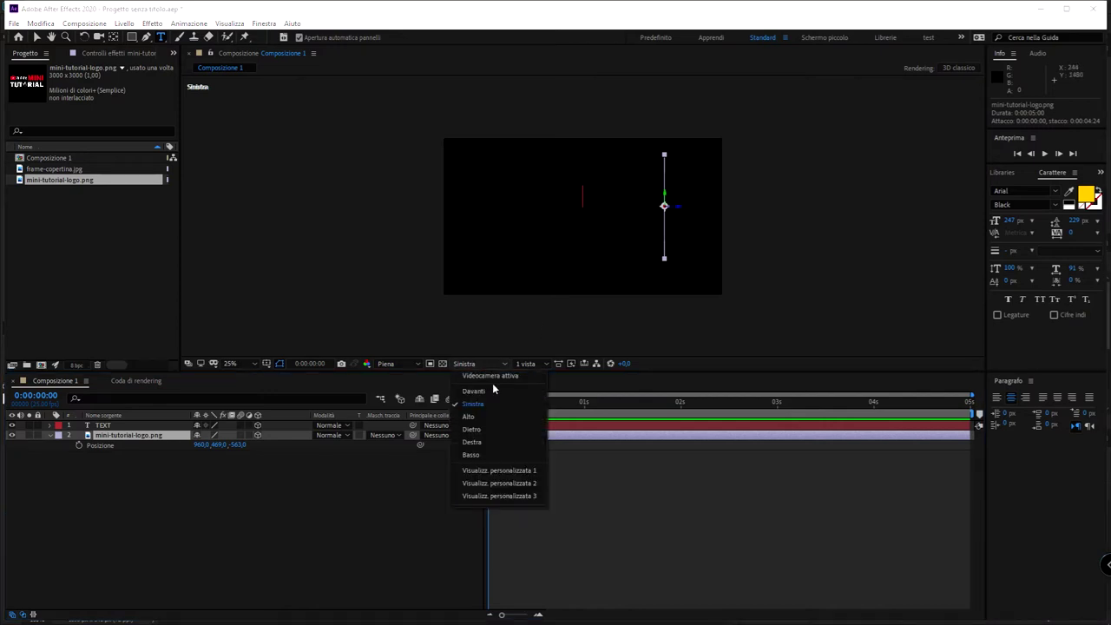
click(499, 391)
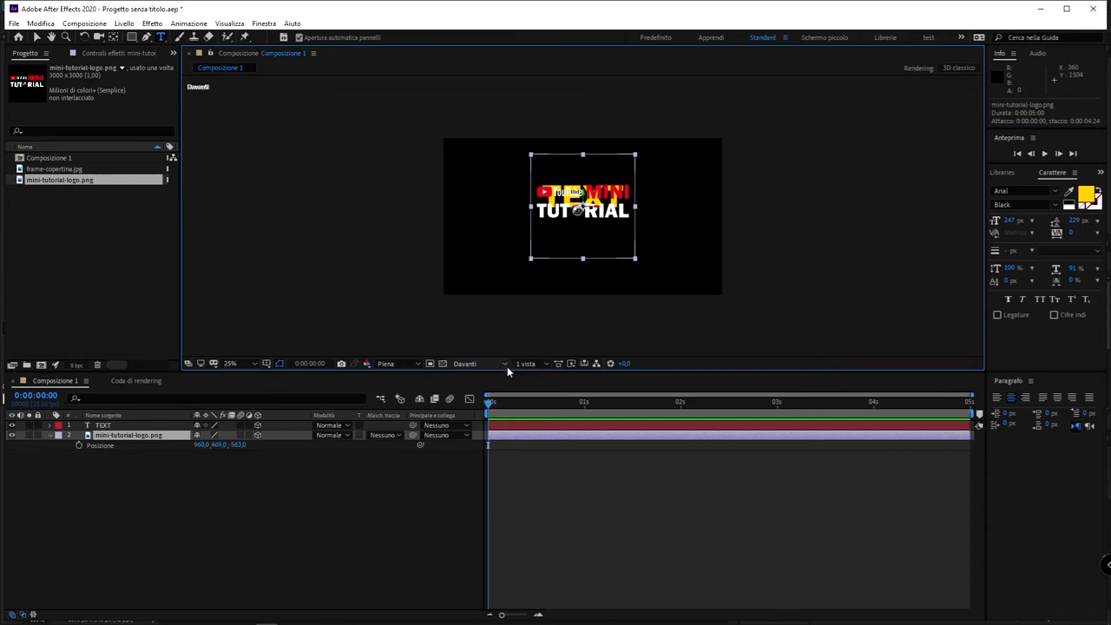
click(480, 363)
click(509, 404)
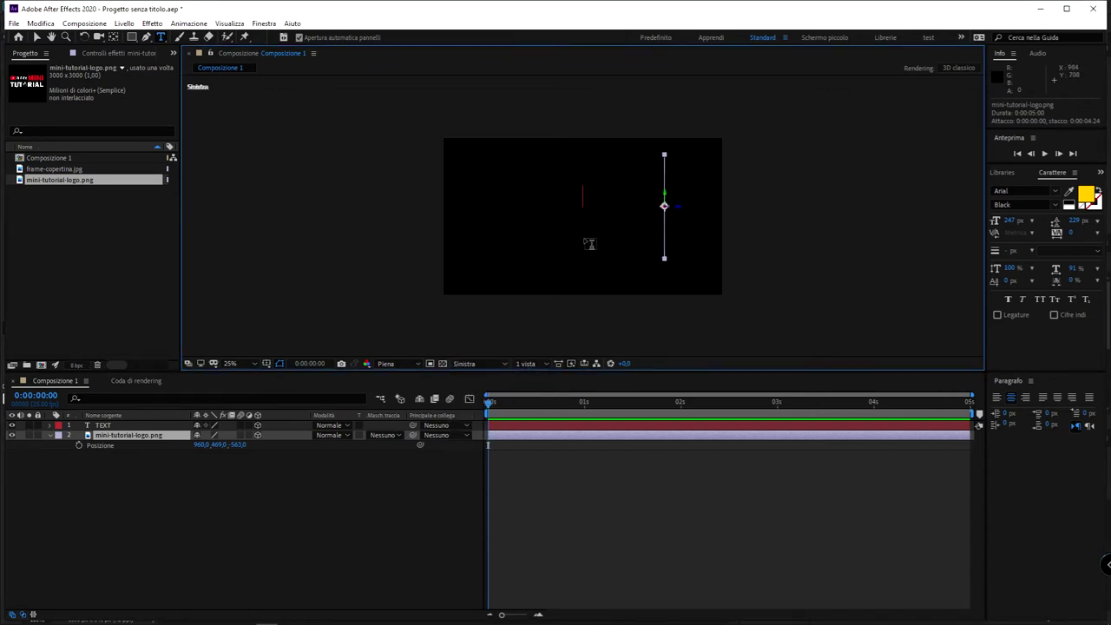
key(v)
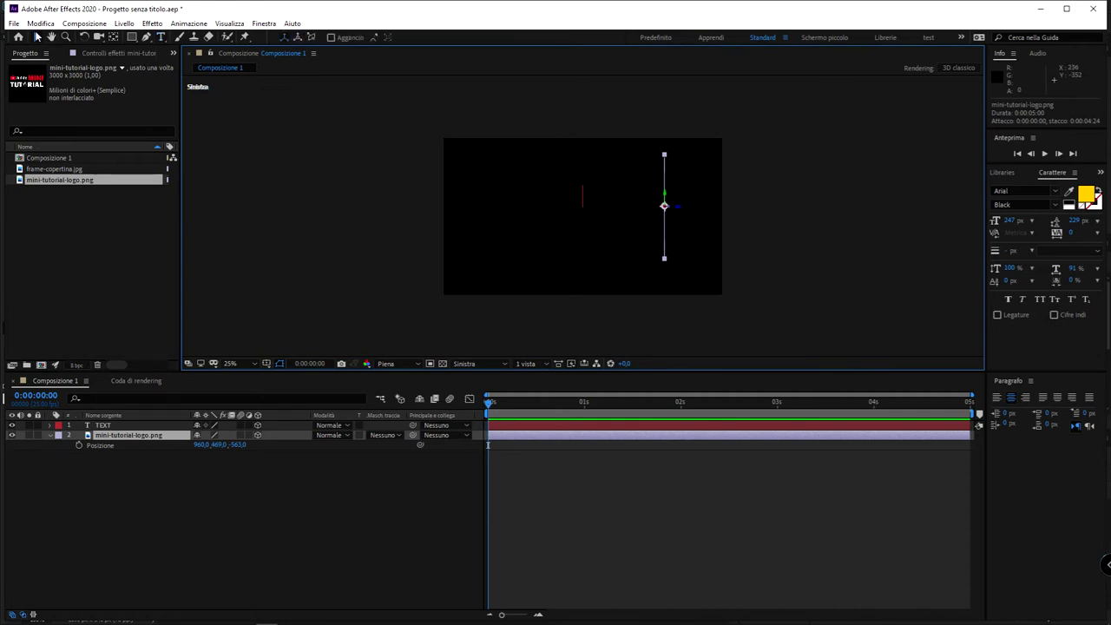
Drag the logo along Z toward TEXT and slightly up to Position 960, 433, -255.
click(682, 209)
click(669, 214)
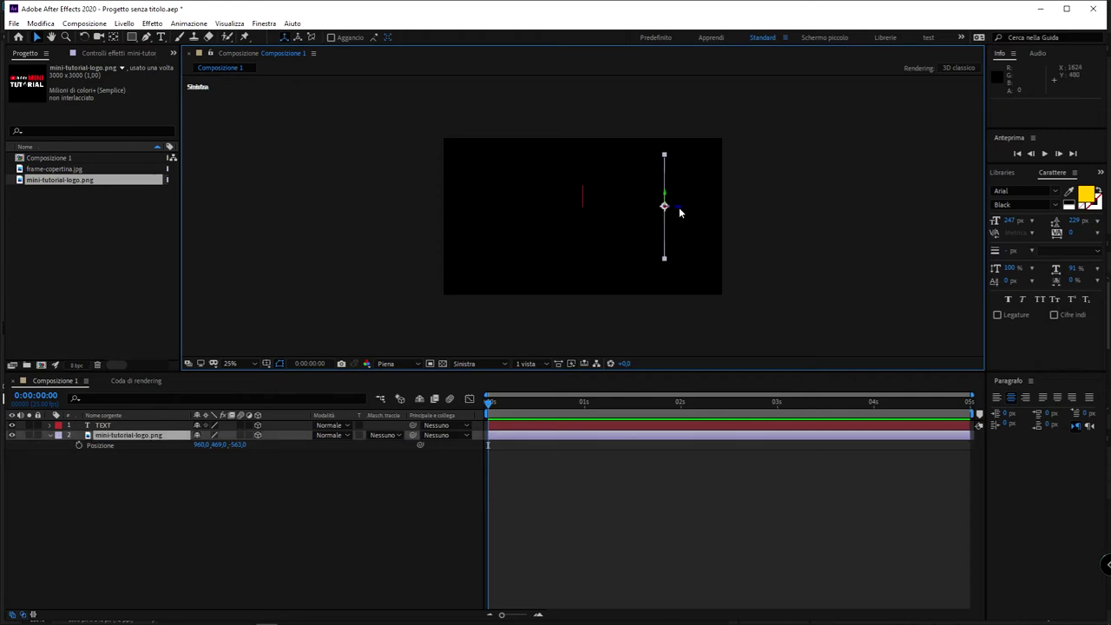
mouse_move(681, 209)
mouse_down()
mouse_move(700, 216)
mouse_move(622, 196)
mouse_up()
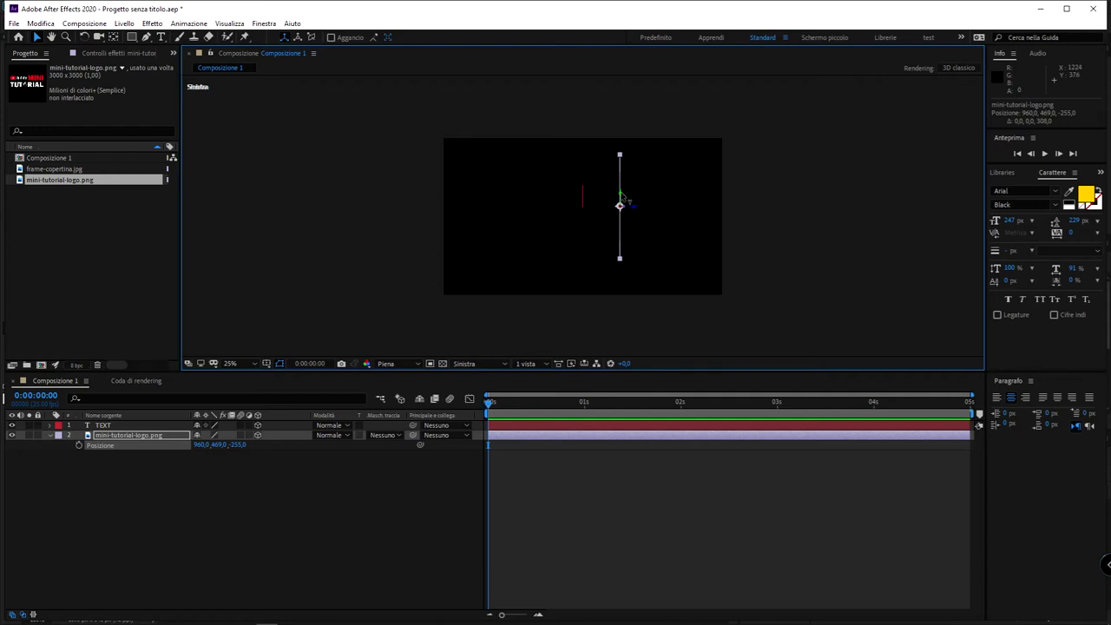
drag(621, 197, 623, 207)
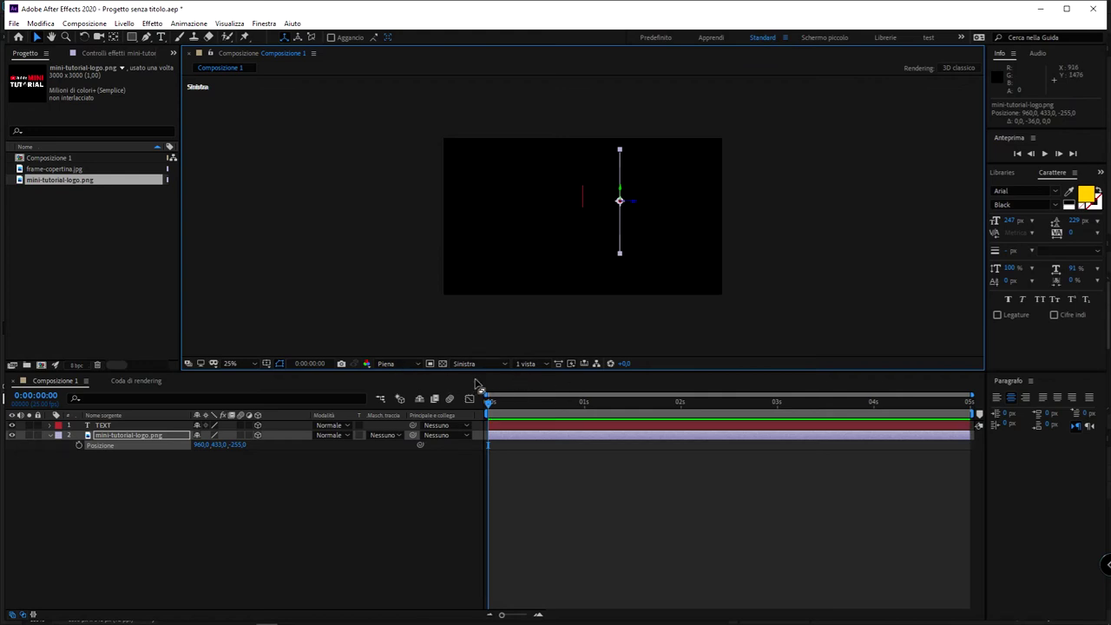
click(480, 363)
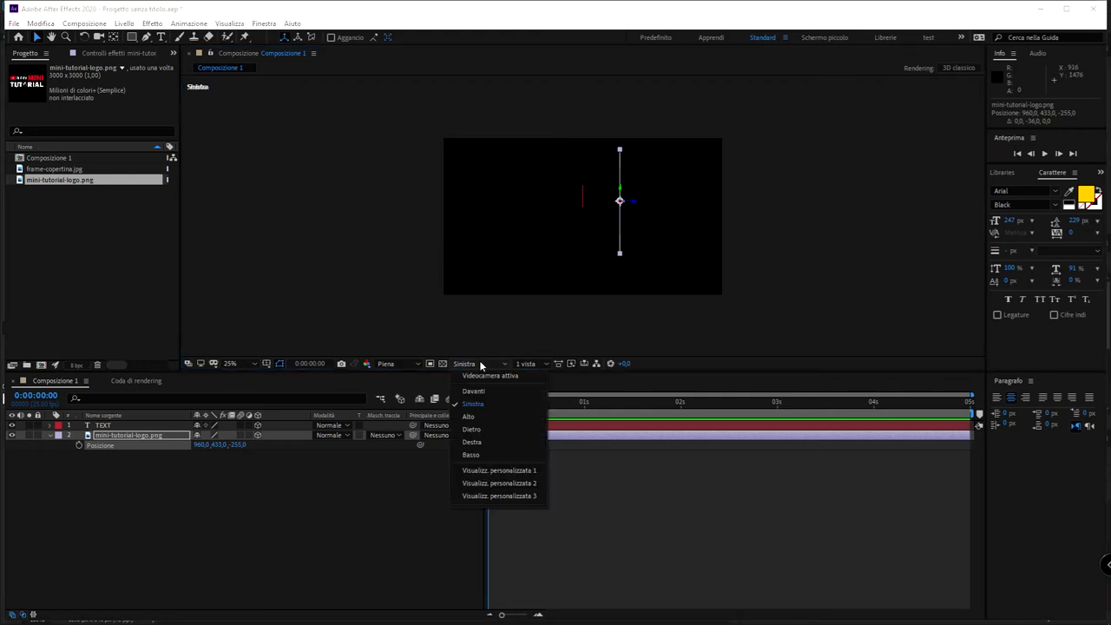
Look at the scene from the right side, then from Alto (Top) view.
click(506, 442)
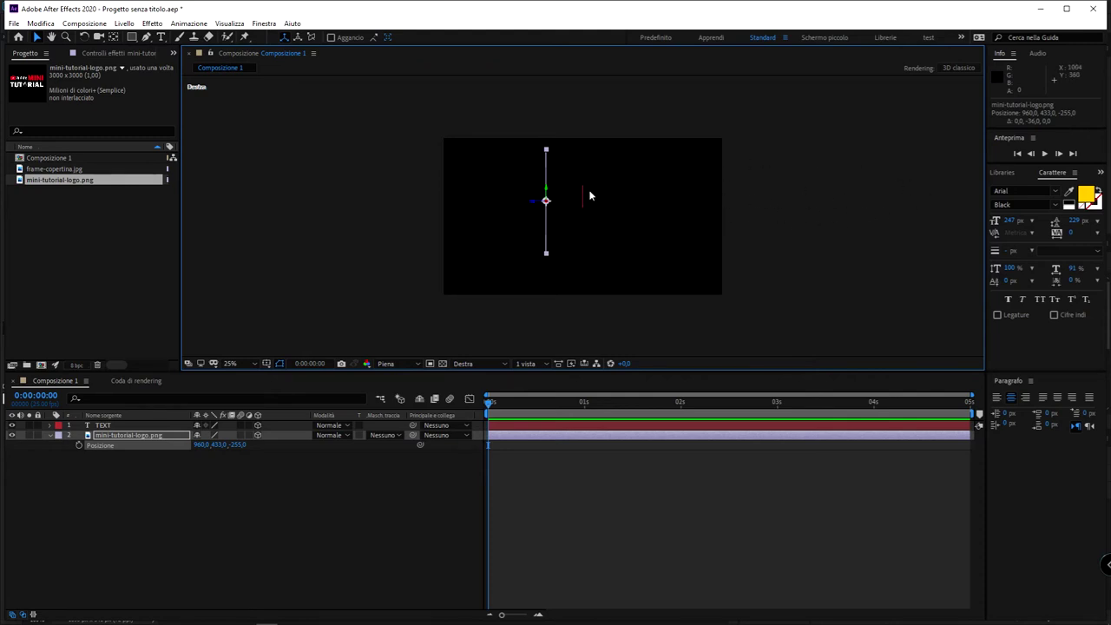
click(484, 365)
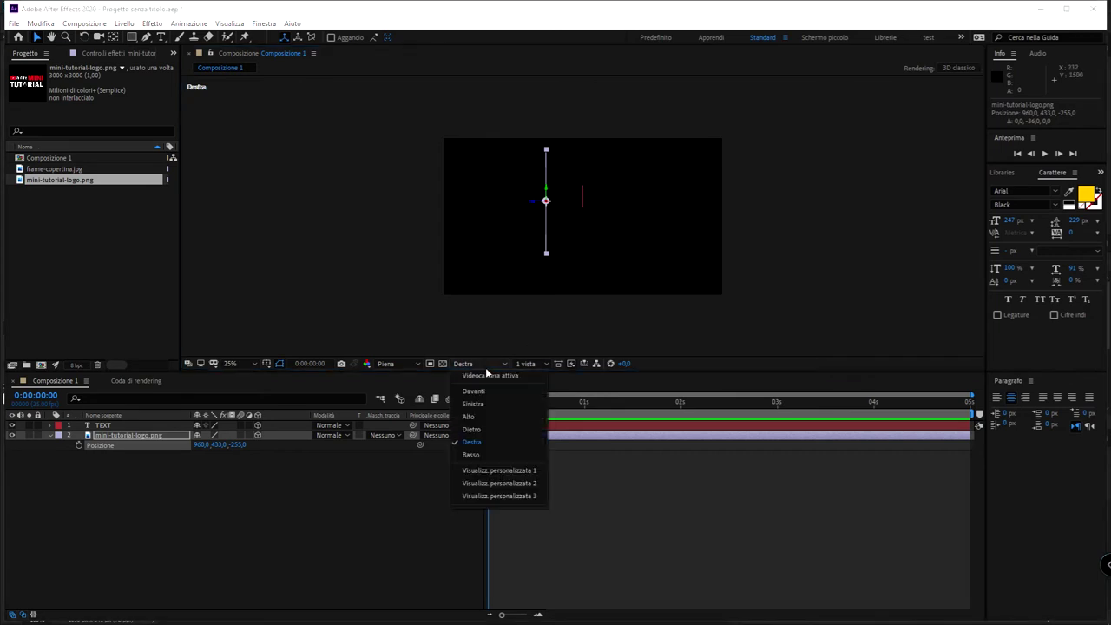
click(469, 416)
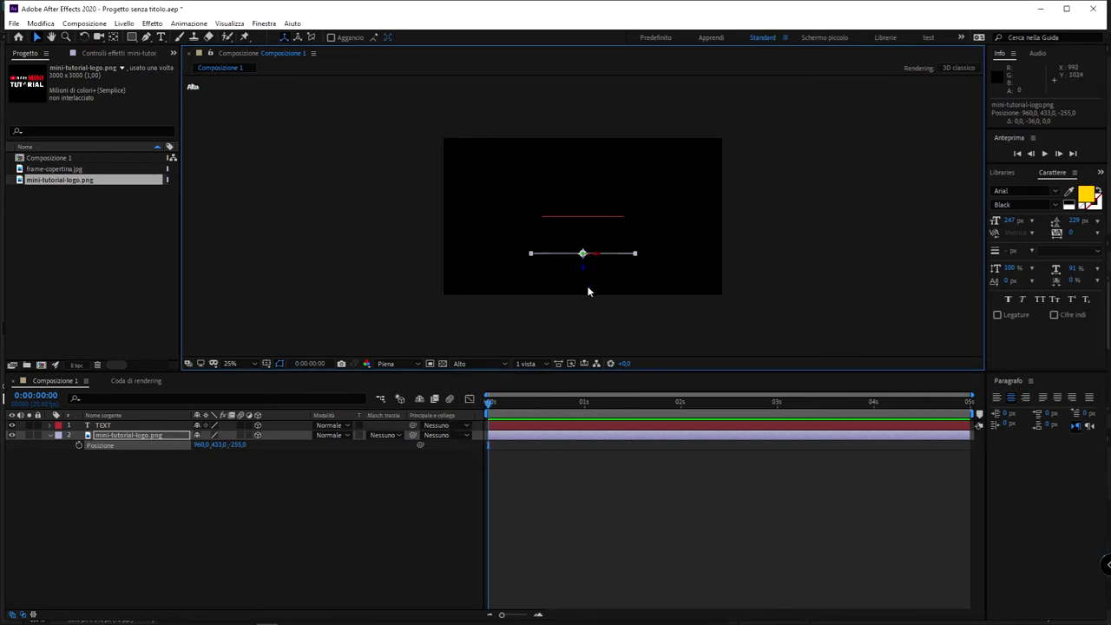
Nudge the logo in depth, then push the TEXT layer back to Z 200.
mouse_move(584, 271)
mouse_down()
mouse_move(589, 250)
mouse_move(590, 274)
mouse_up()
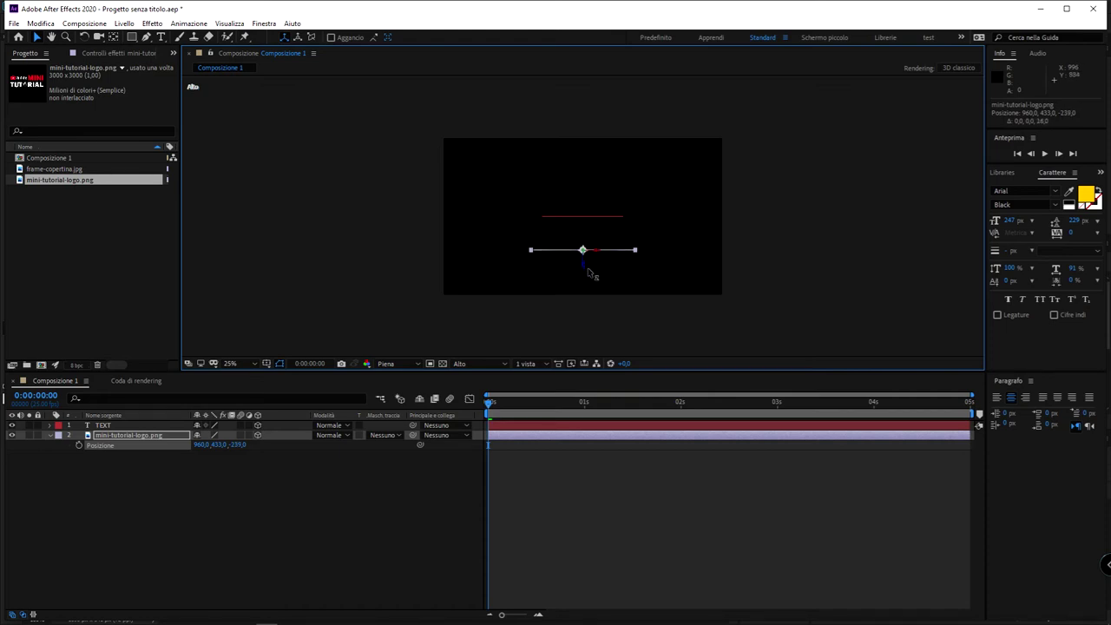
drag(589, 274, 591, 270)
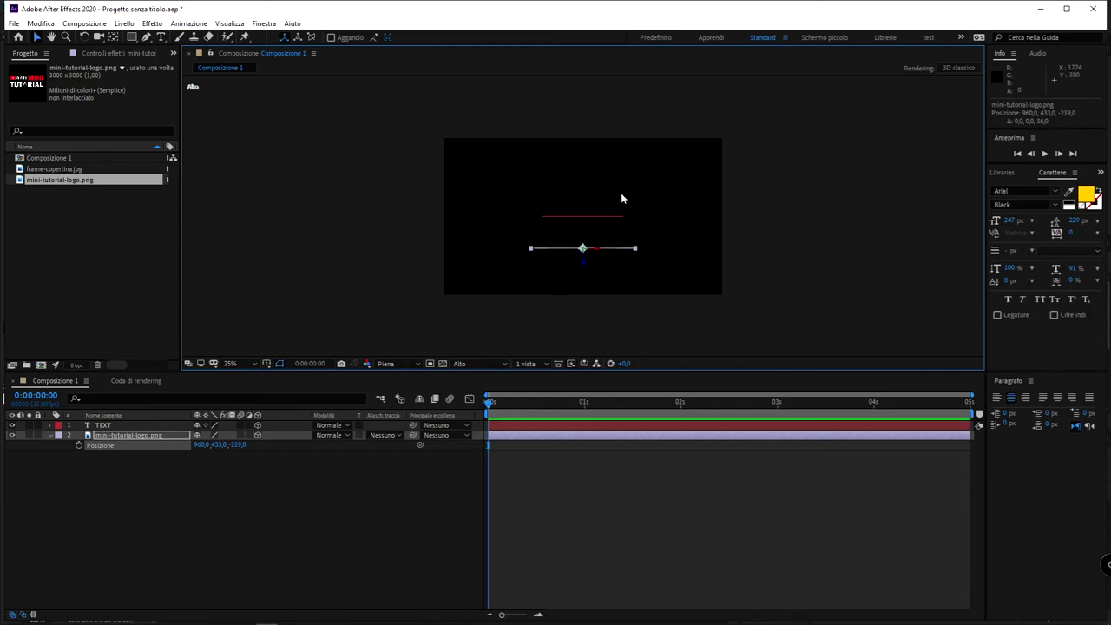
click(592, 213)
click(606, 215)
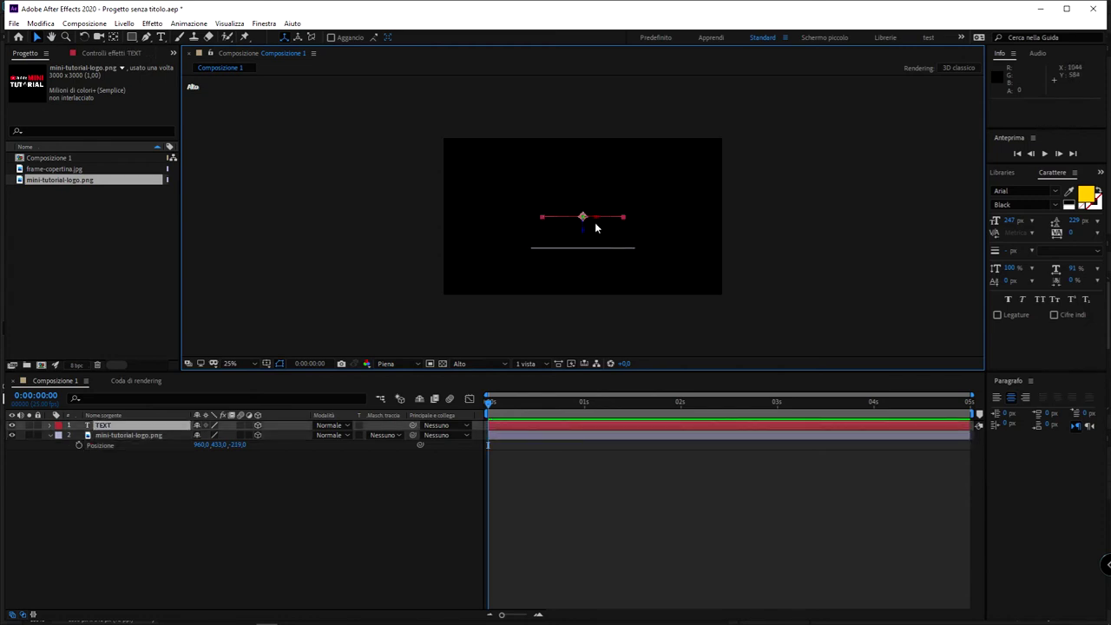
mouse_move(587, 230)
mouse_down()
mouse_move(589, 201)
mouse_move(652, 190)
mouse_up()
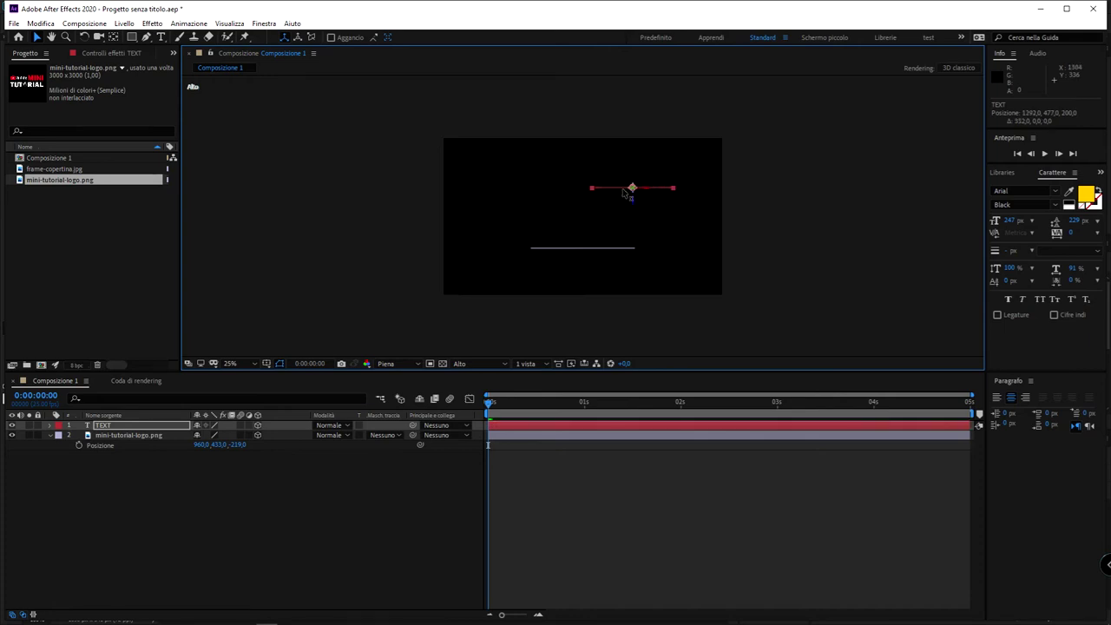
Reselect the logo and bring it forward in depth to Z -87.
click(592, 256)
click(600, 251)
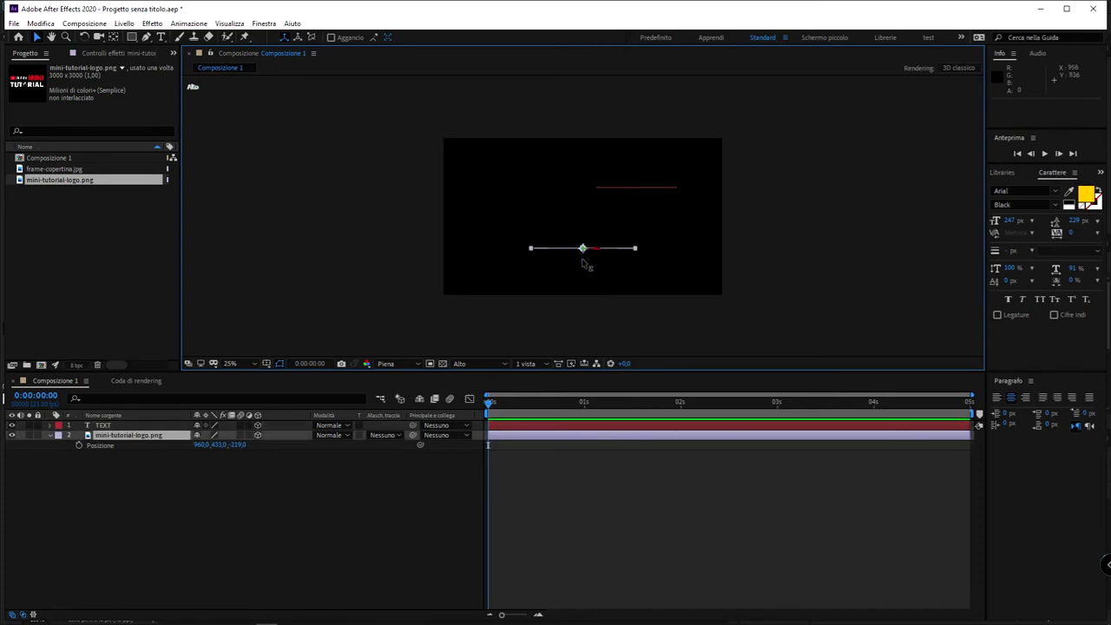
drag(588, 263, 593, 245)
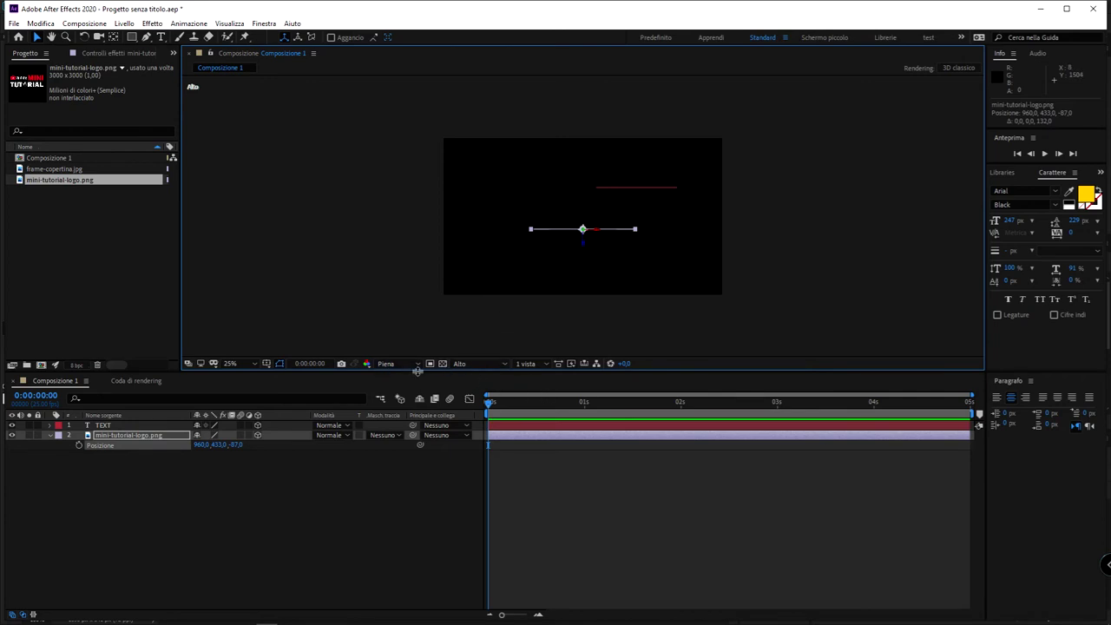
click(418, 364)
click(482, 364)
Return the viewer to Videocamera attiva and select the logo's Posizione property.
click(484, 363)
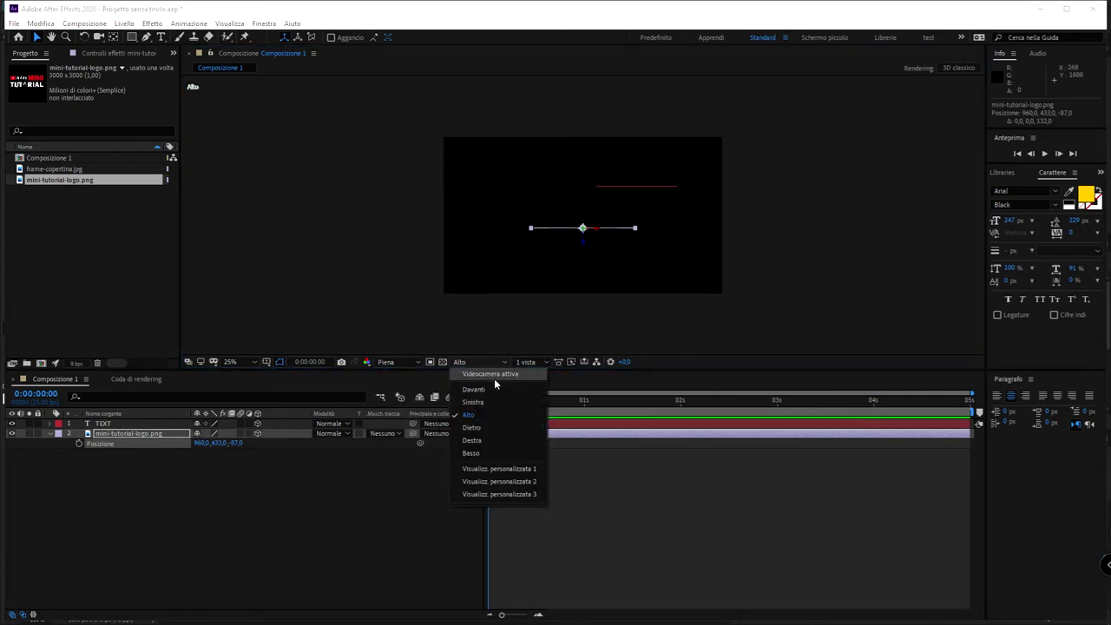
click(495, 377)
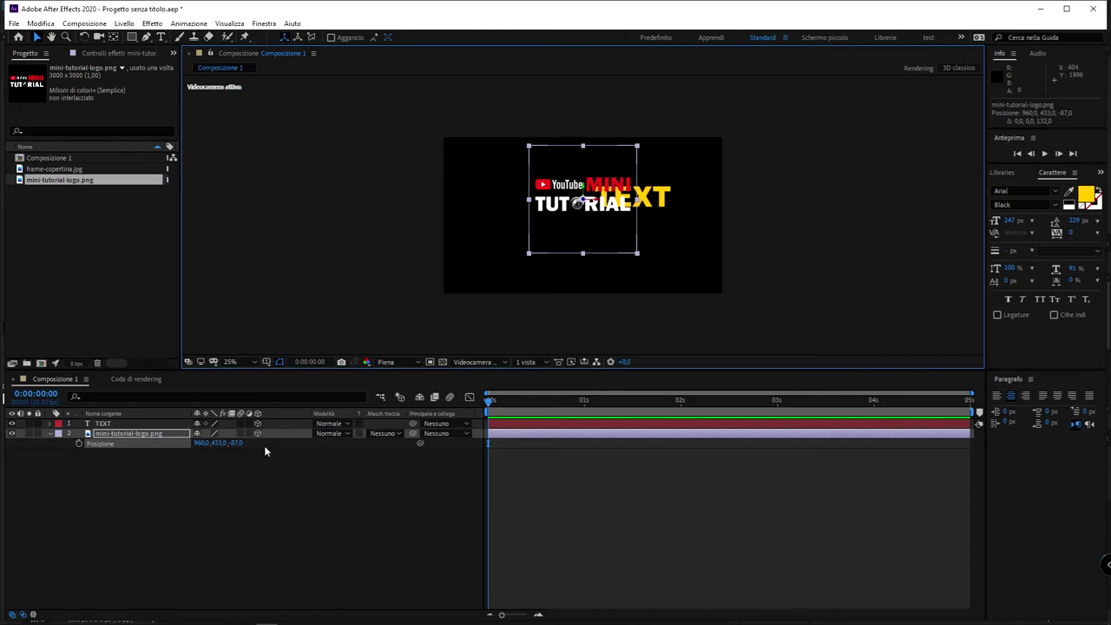
click(111, 441)
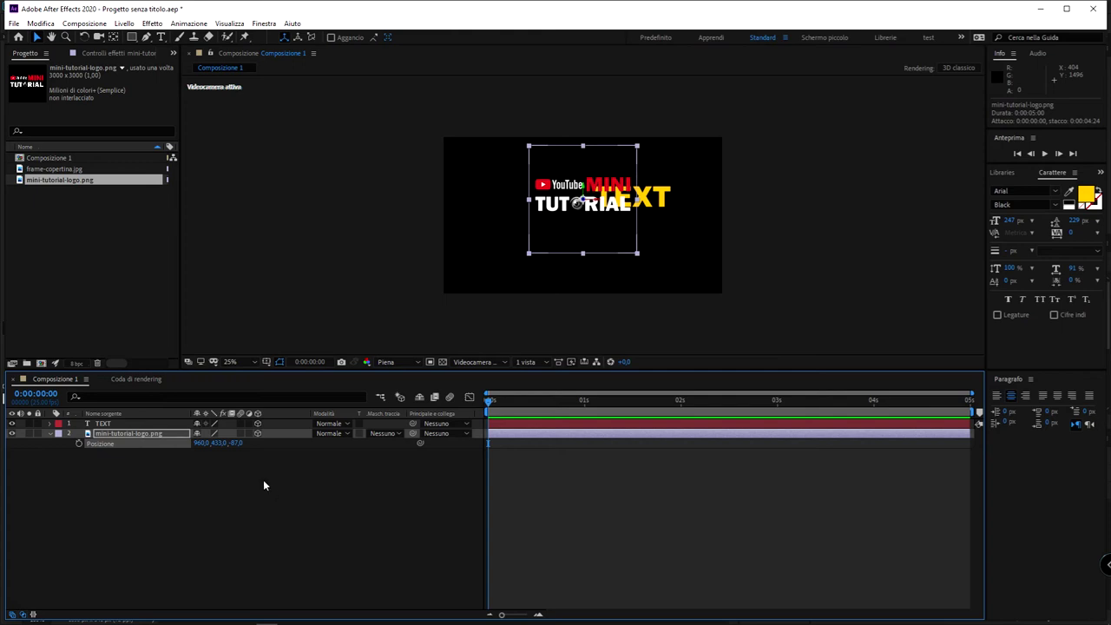
Scrub the logo's Posizione X to 610, leaving the yellow TEXT clear on the right.
mouse_move(205, 442)
mouse_down()
mouse_move(273, 443)
mouse_move(4, 441)
mouse_up()
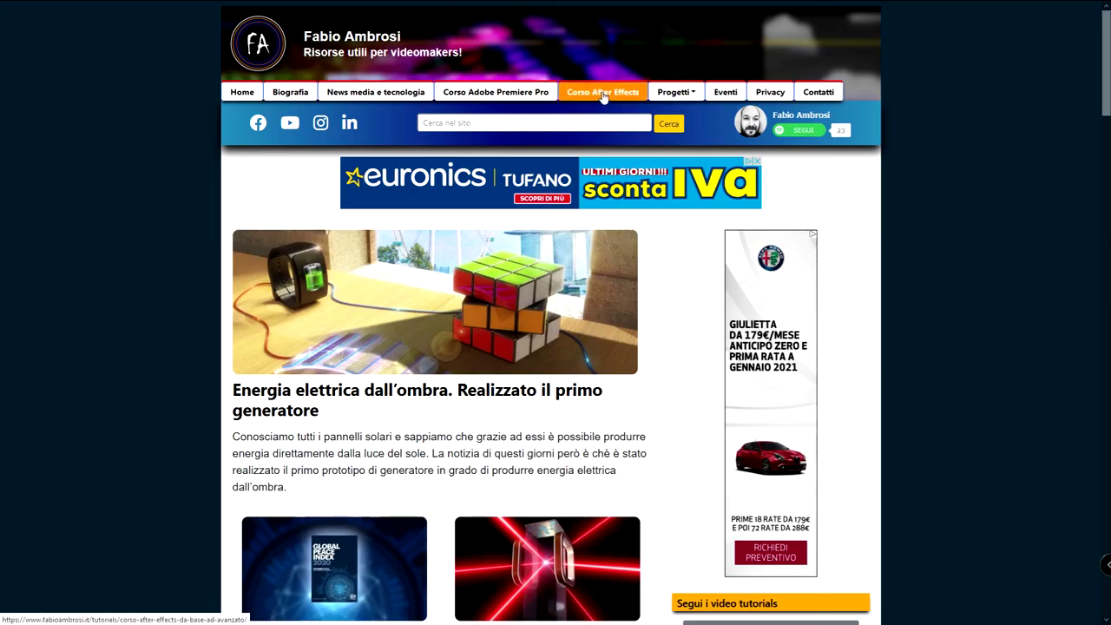
Reopen the Corso After Effects page and scroll to its 26-lesson modulo Base list.
click(602, 91)
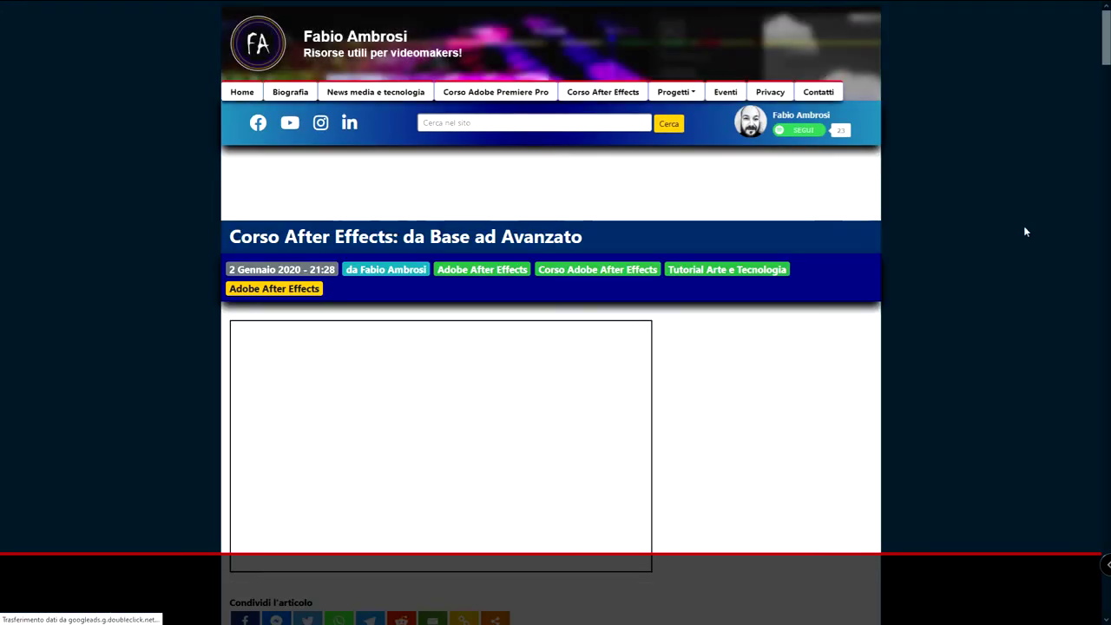
scroll(1025, 231, down, 7)
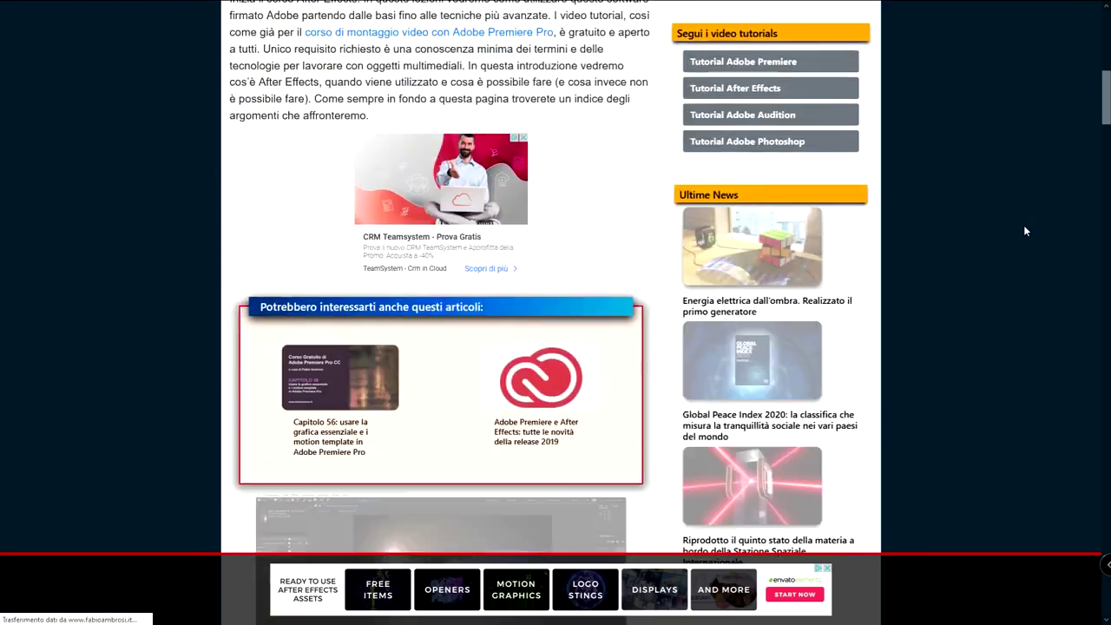
scroll(1024, 225, down, 5)
scroll(1024, 225, down, 5)
scroll(1023, 224, down, 5)
scroll(1024, 224, down, 5)
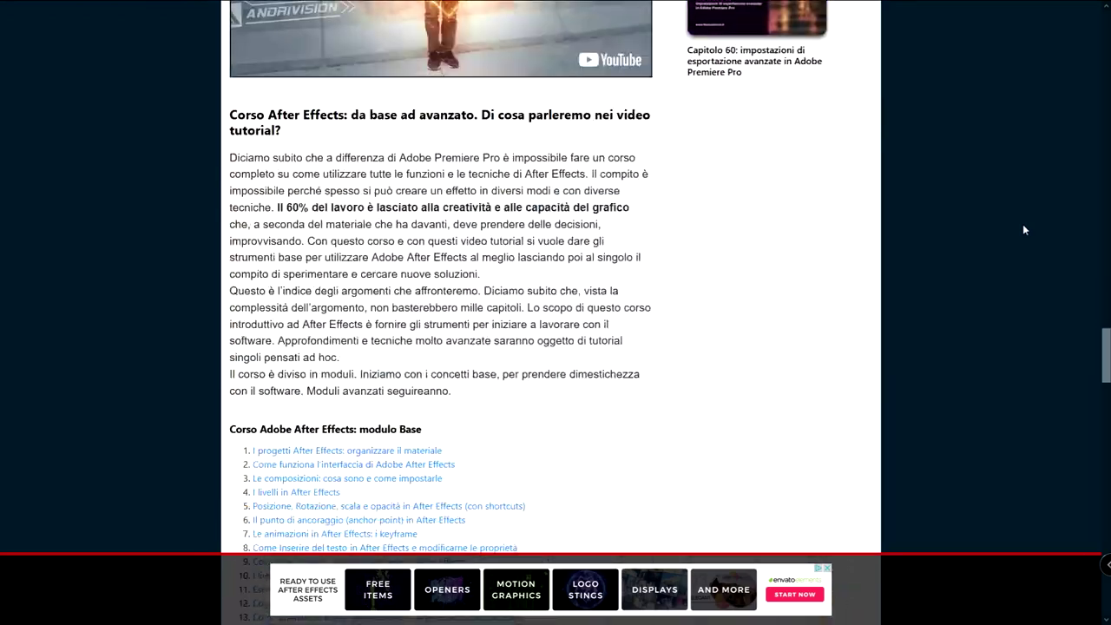
scroll(1023, 229, down, 5)
scroll(955, 228, up, 2)
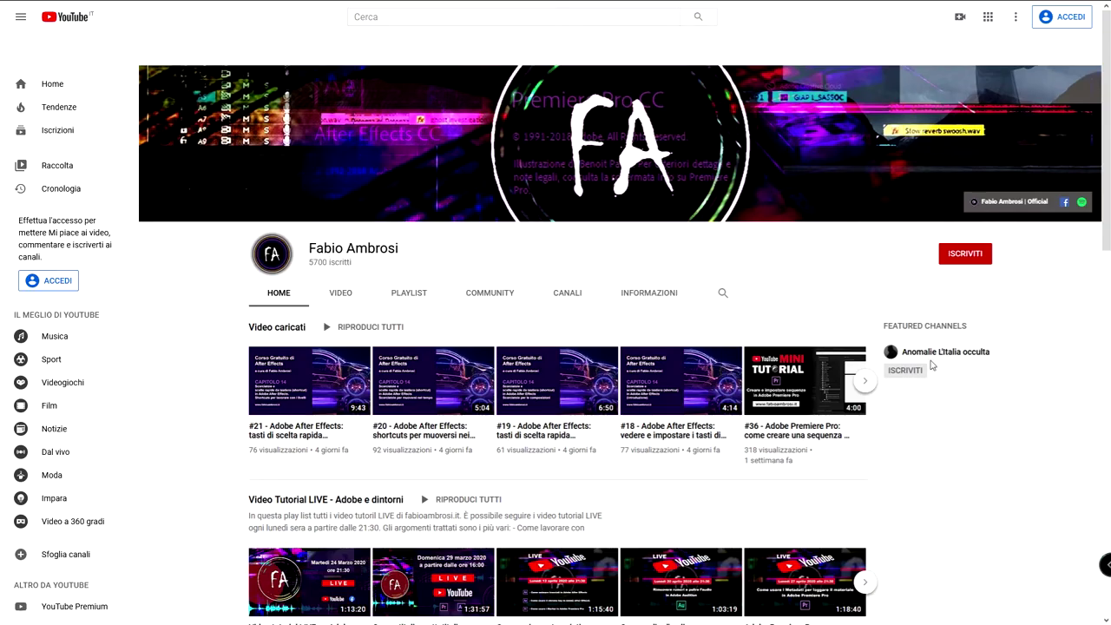
Scroll the YouTube channel page and open the 34-video 'Corso gratuito di After Effects' playlist.
middle_click(951, 417)
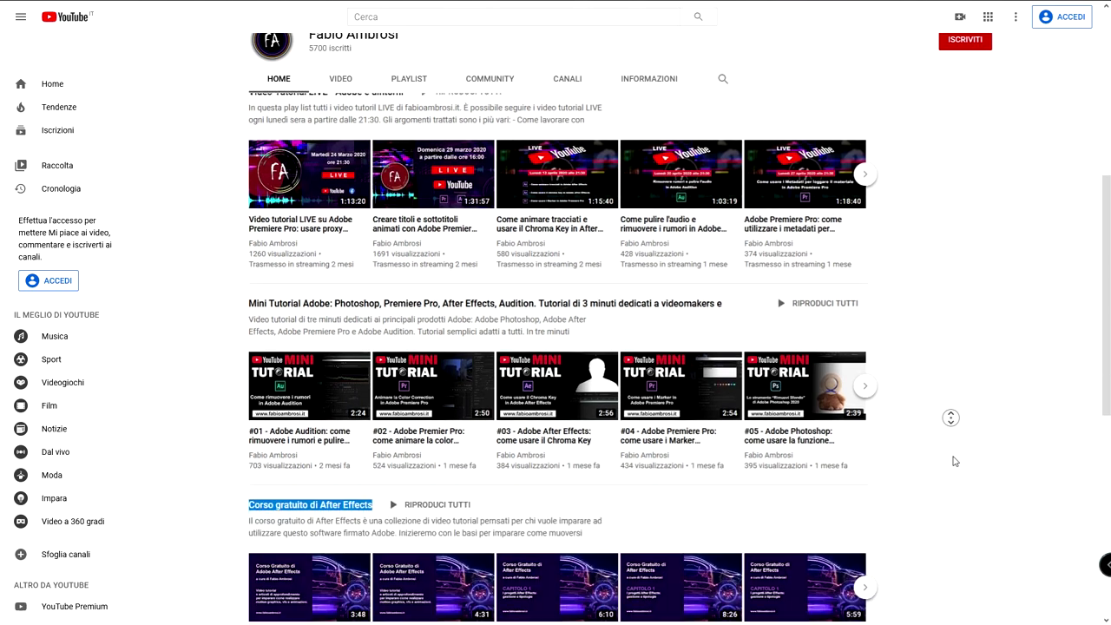
click(955, 461)
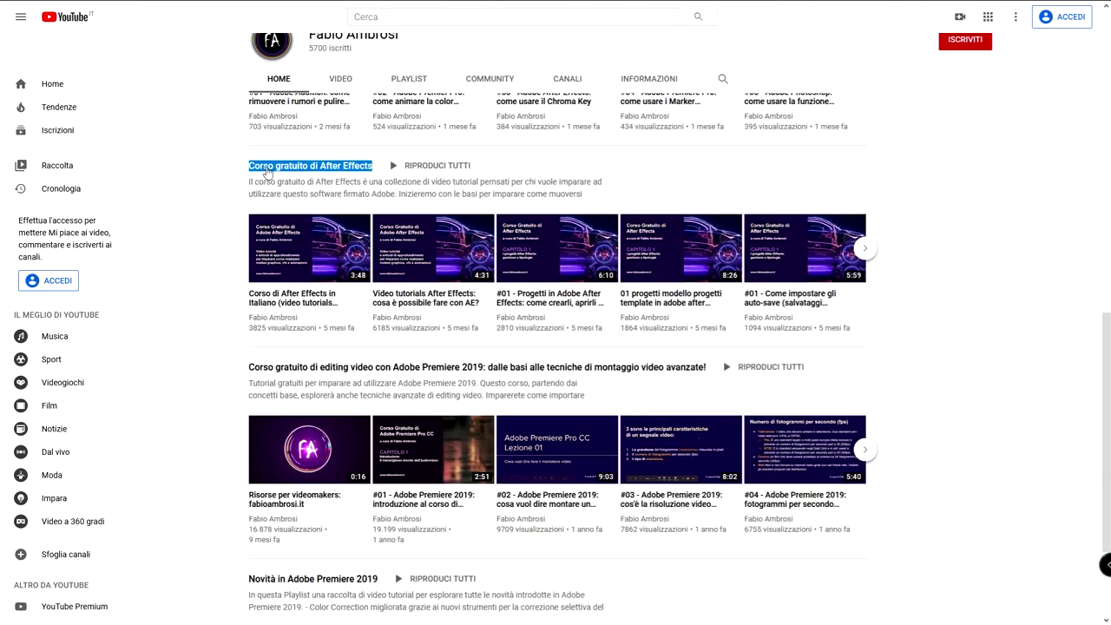
click(306, 167)
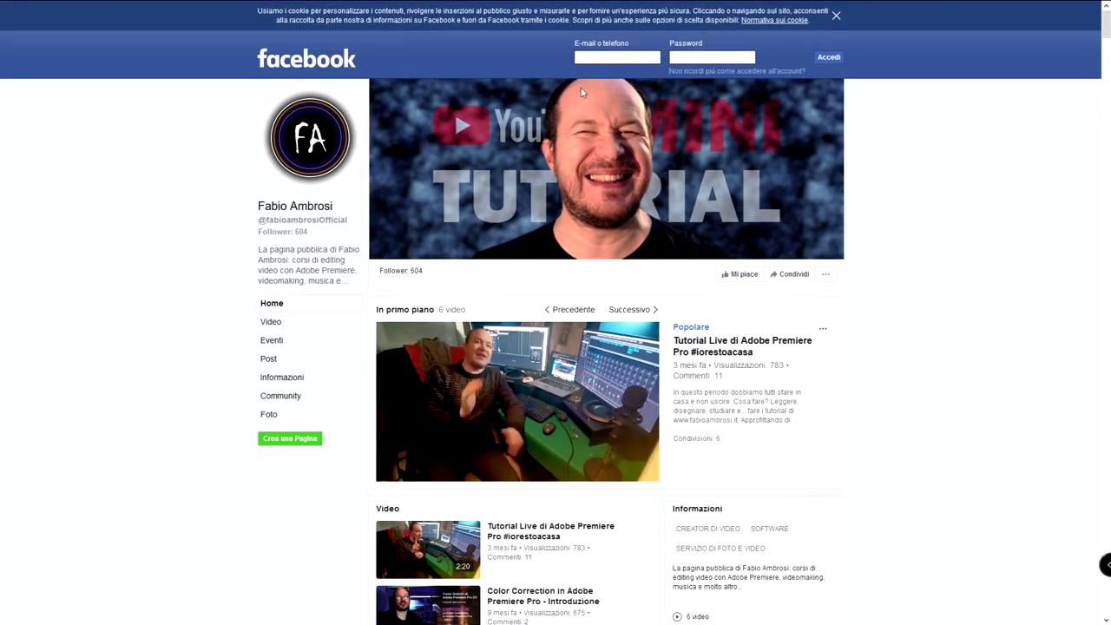
Scroll down the Facebook page feed to the posts sharing After Effects and Premiere Pro tutorials.
middle_click(908, 176)
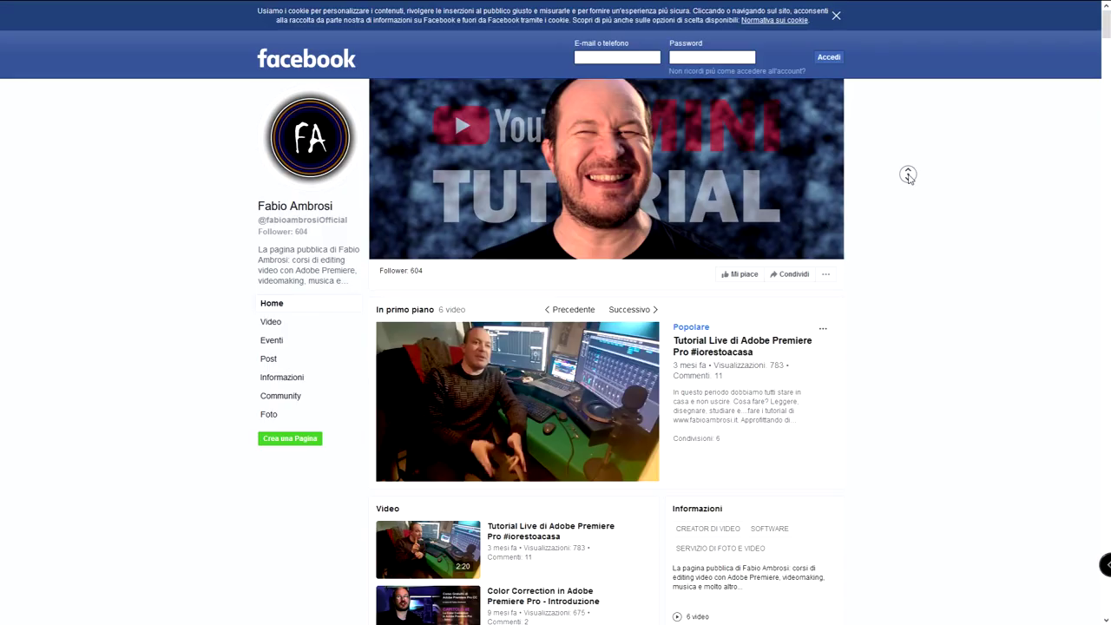
scroll(888, 316, down, 10)
scroll(888, 316, down, 10)
scroll(887, 238, down, 10)
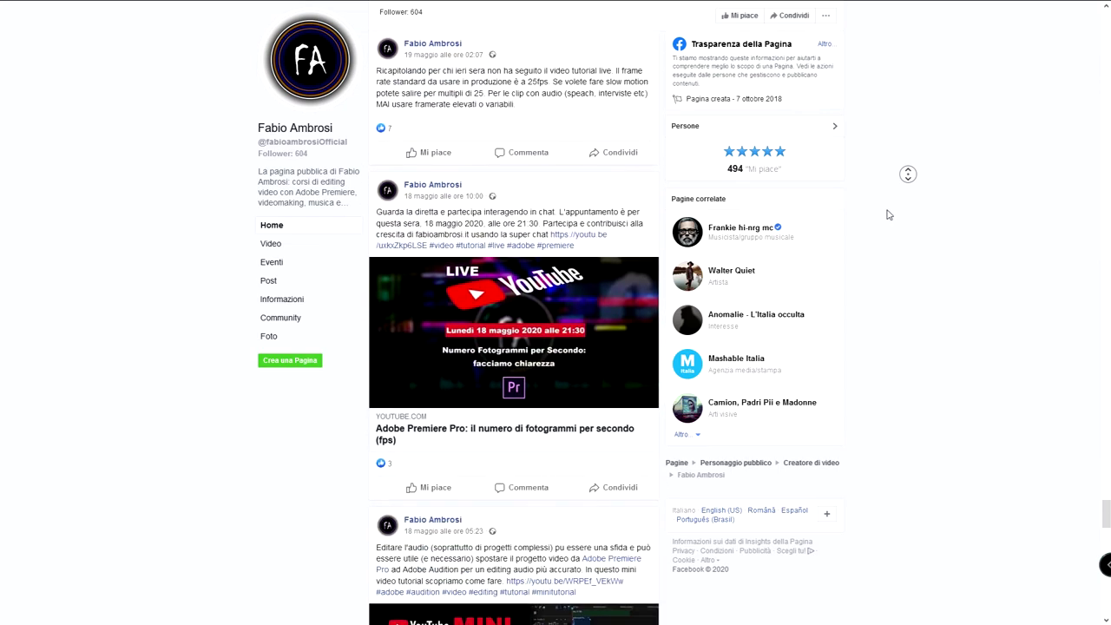